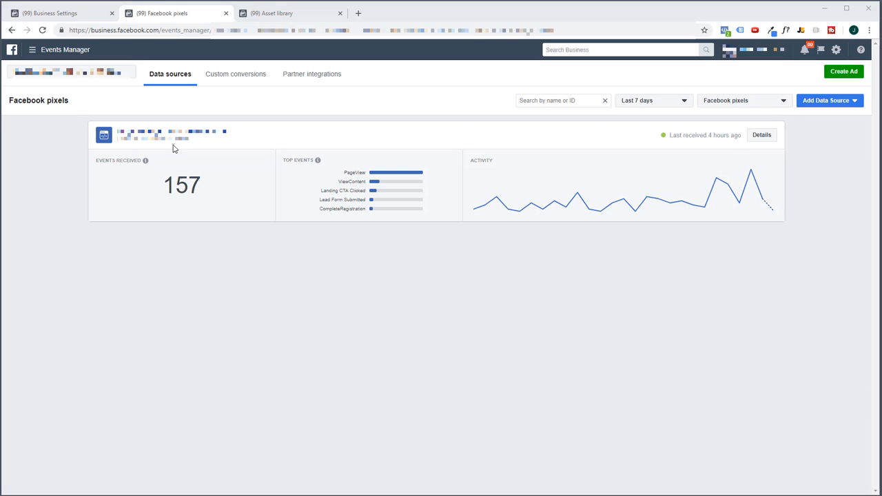
- Open the Facebook pixel's details and examine its received events, particularly the CompleteRegistration and Lead entries and their counts
left_click(50, 53)
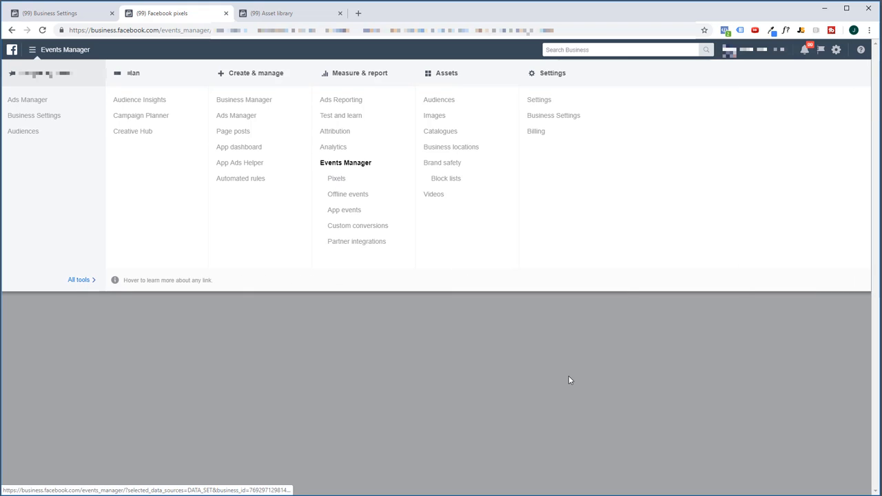
left_click(568, 380)
left_click(761, 138)
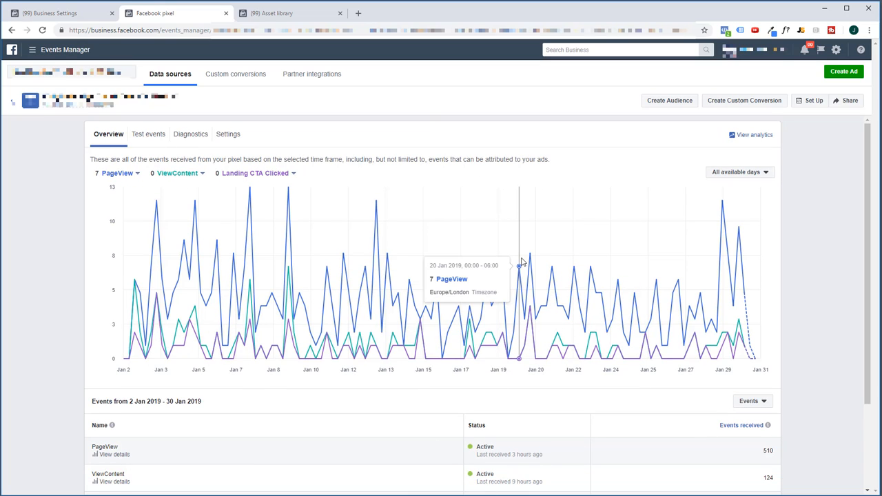
scroll(522, 261, "down", 3)
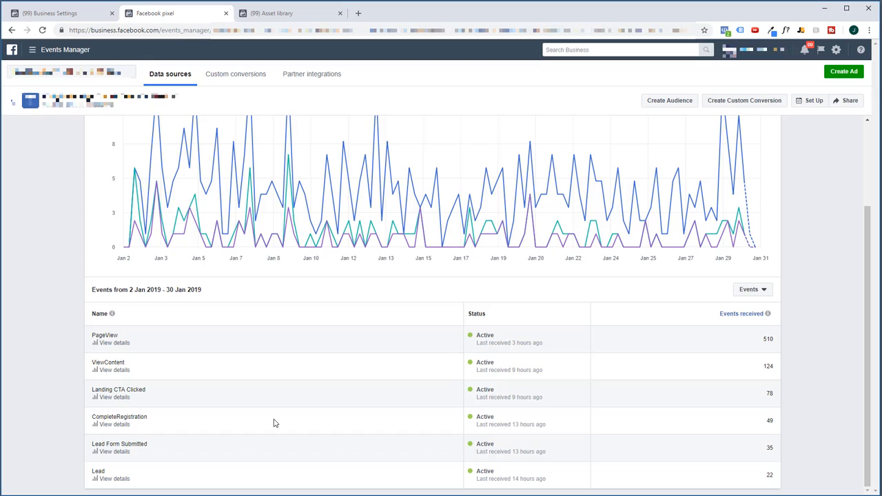
left_click_drag(158, 420, 92, 418)
left_click_drag(116, 472, 92, 474)
left_click_drag(777, 427, 765, 418)
left_click_drag(777, 476, 767, 478)
- Open the pixel's manual installation instructions at the event setup stage and review the E-commerce and retail events
left_click(808, 101)
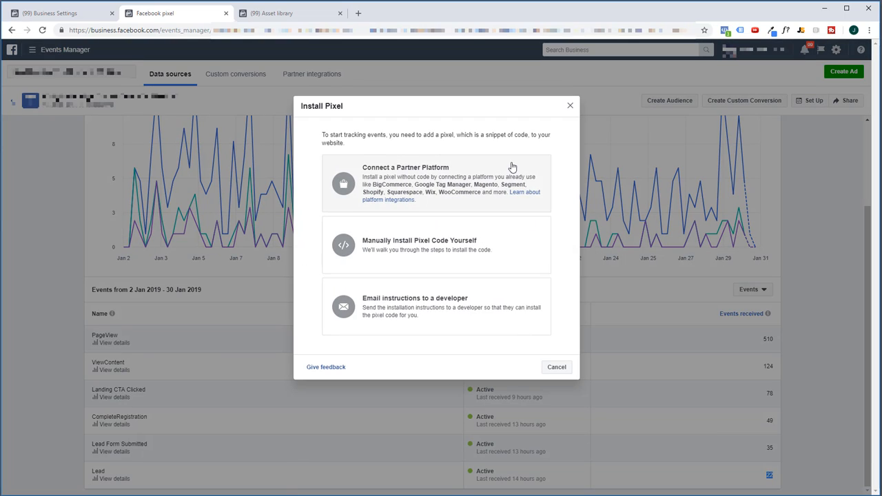
left_click(445, 247)
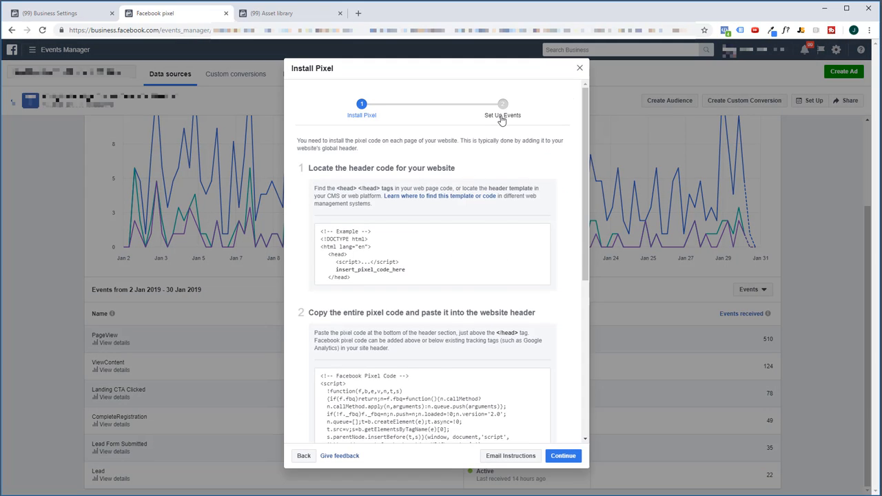
left_click(502, 114)
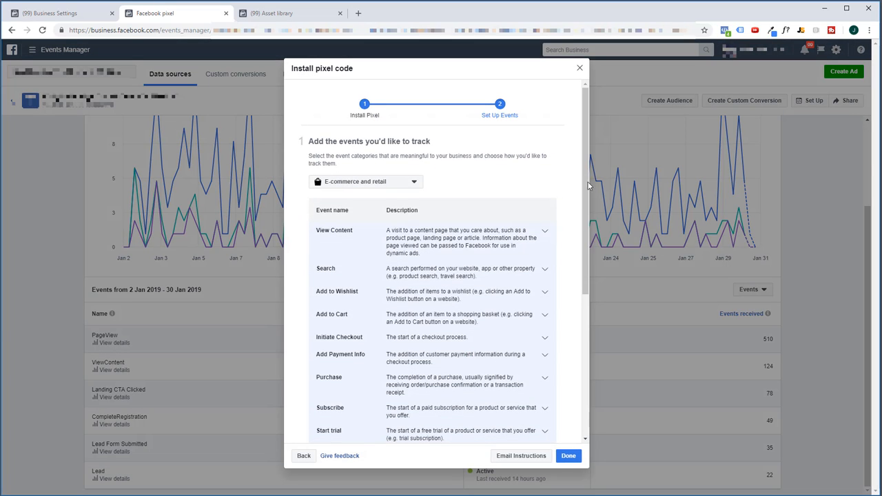
left_click_drag(590, 182, 588, 273)
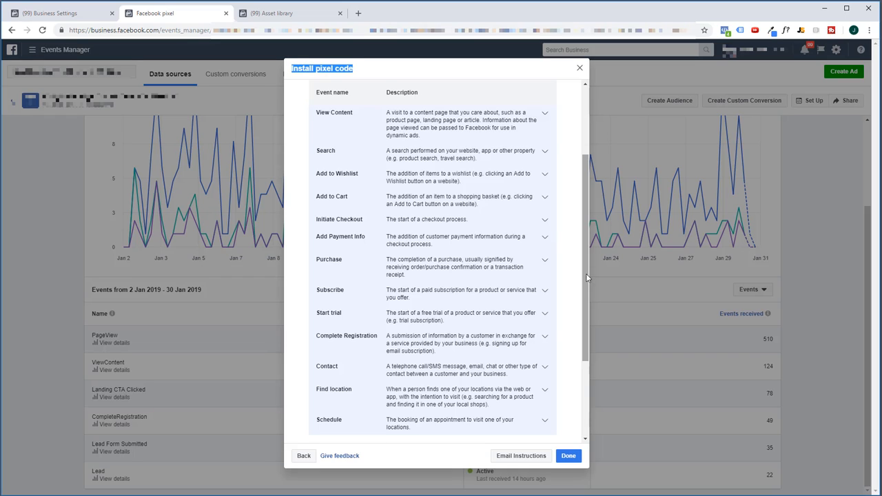
left_click_drag(587, 273, 587, 264)
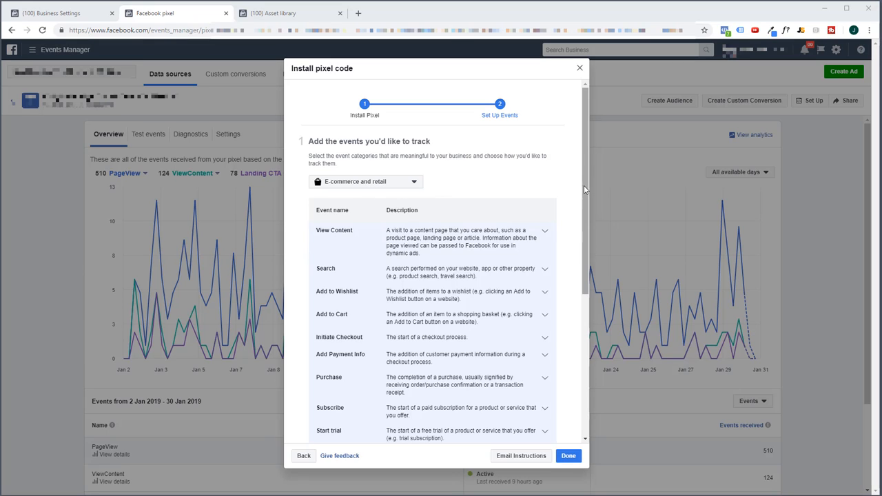
- Switch the event category to Other business category and review its standard events
left_click(364, 182)
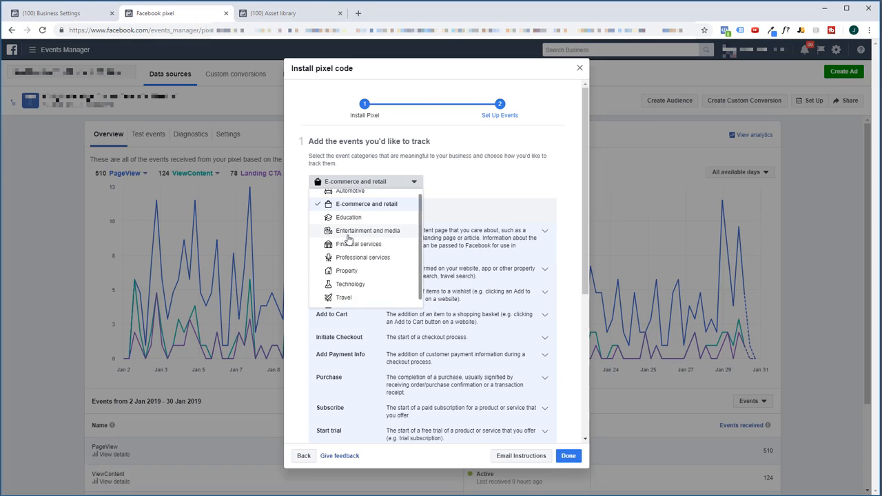
scroll(348, 239, "down", 1)
left_click(350, 301)
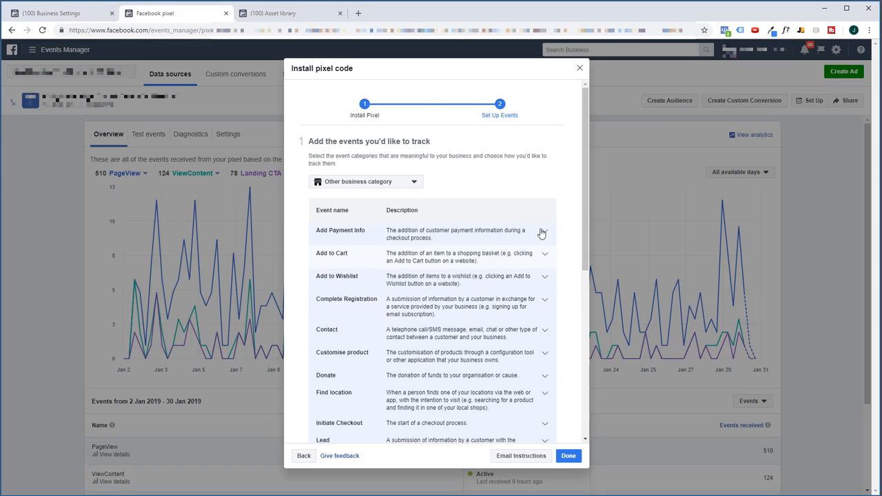
scroll(584, 196, "down", 2)
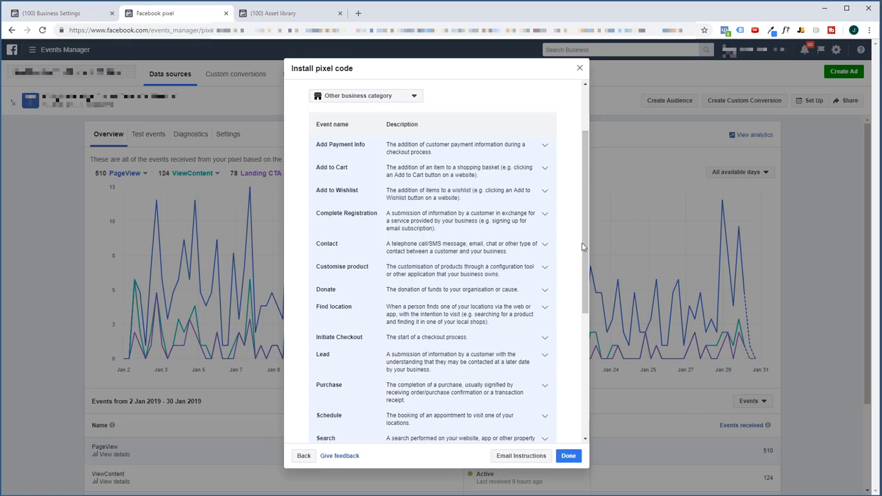
scroll(585, 263, "down", 1)
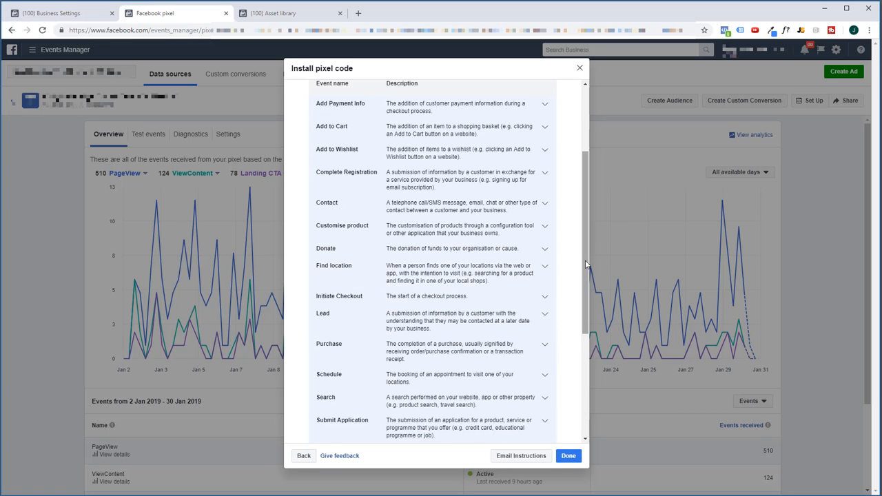
scroll(585, 263, "up", 5)
- Check the available business categories, read through the remaining standard events, and close the pixel installation dialog
left_click(333, 182)
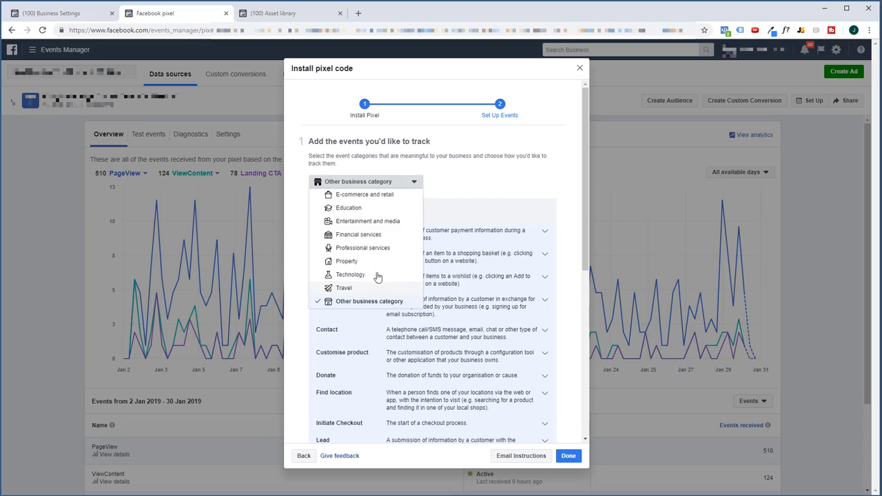
left_click(571, 174)
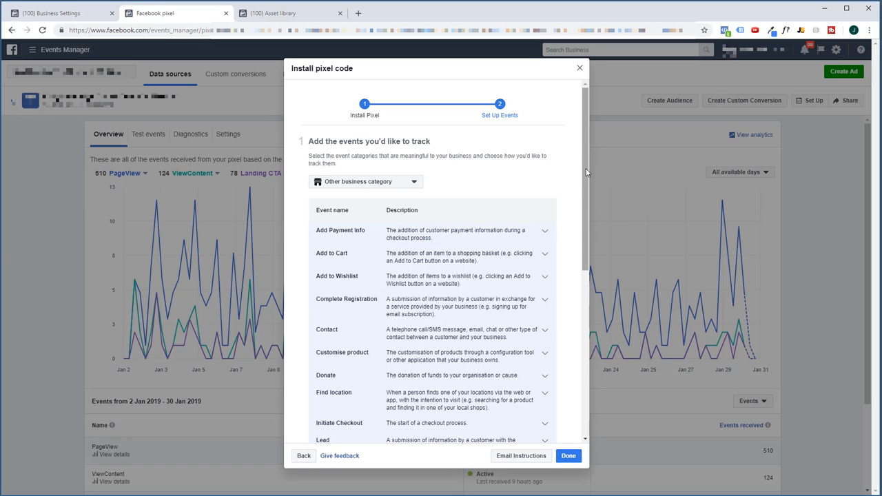
left_click_drag(586, 171, 594, 313)
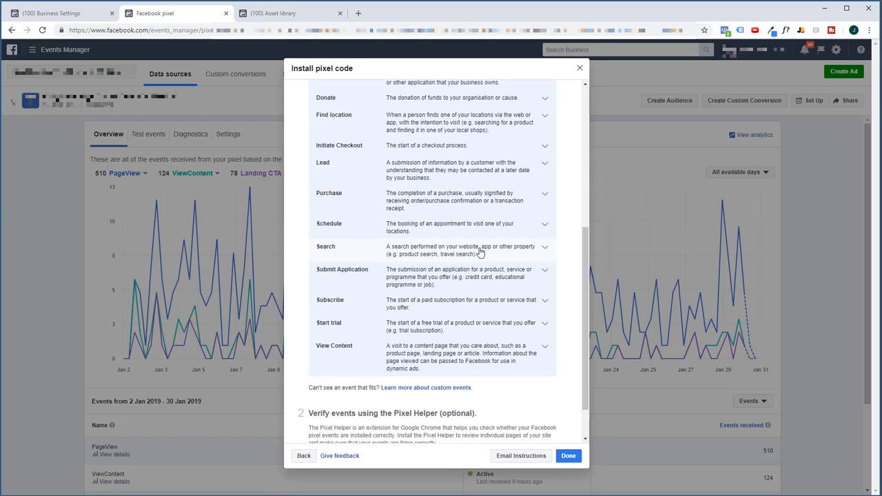
left_click(579, 68)
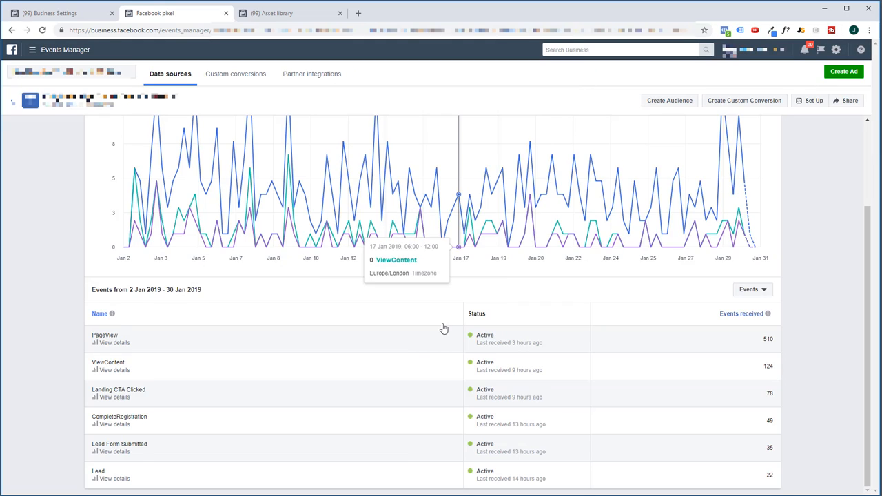
- Go to the Audiences library and start a Custom Audience based on website traffic
scroll(443, 329, "up", 2)
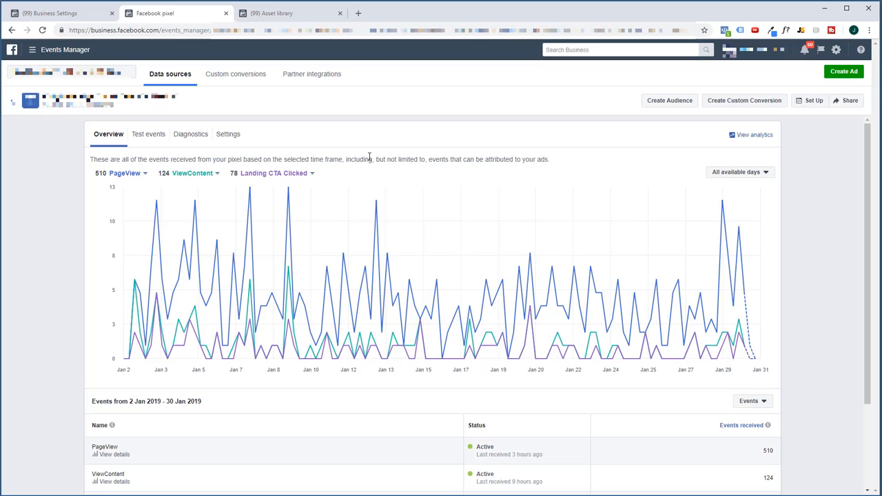
left_click(81, 51)
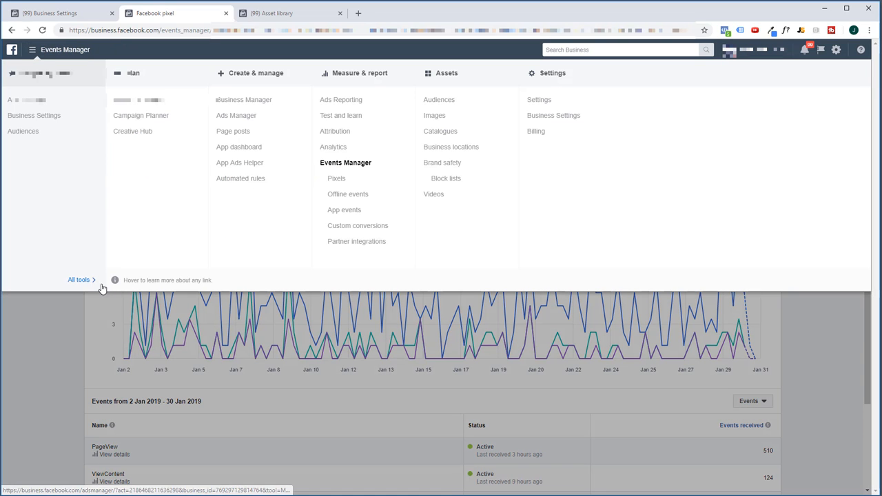
left_click(440, 103)
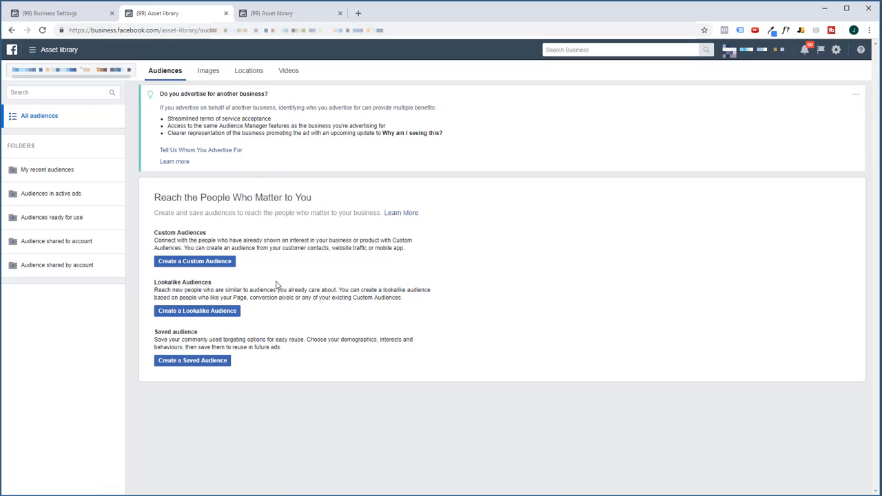
left_click(210, 265)
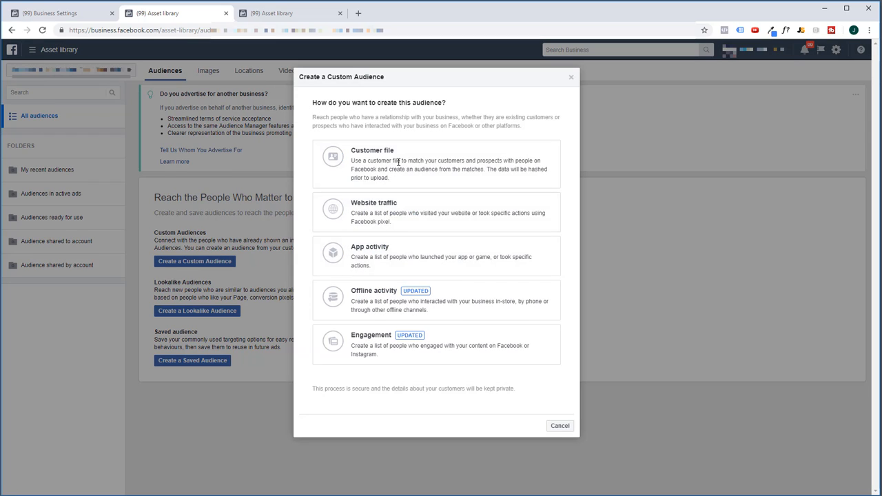
left_click(445, 220)
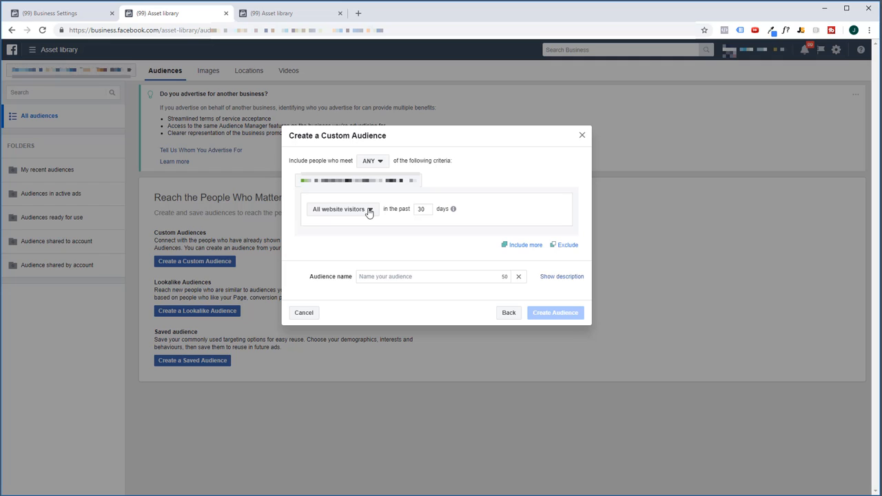
- Set the audience criterion to people who visited specific web pages in the past 180 days
left_click(368, 211)
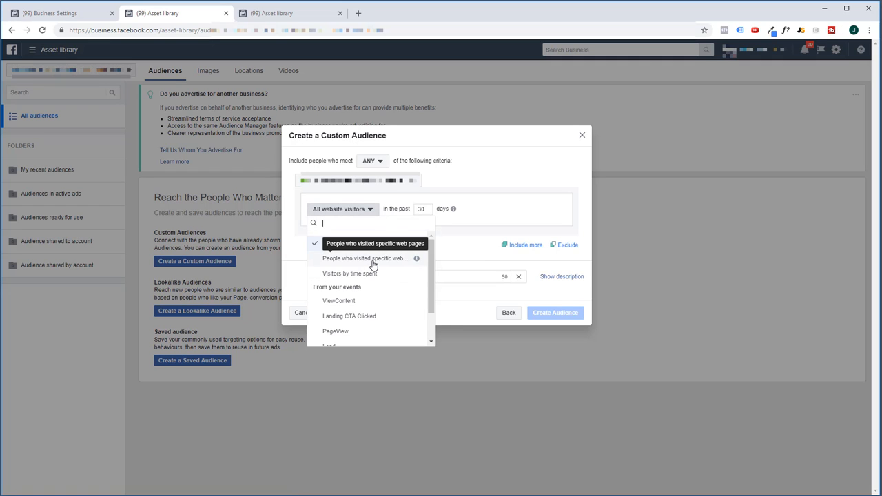
left_click(372, 265)
double_click(474, 193)
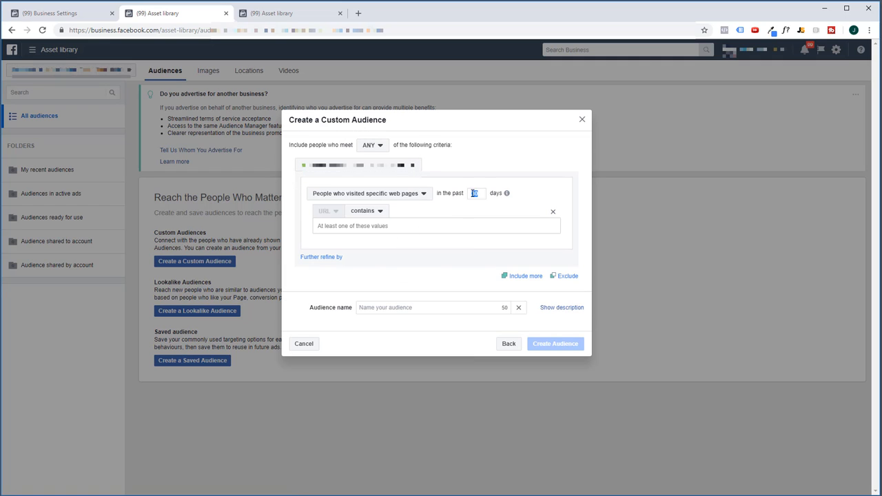
mouse_move(507, 194)
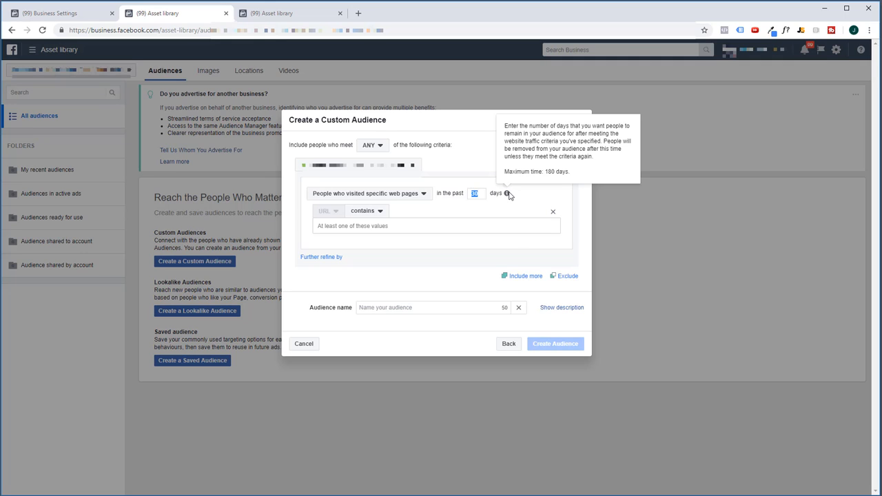
type("18")
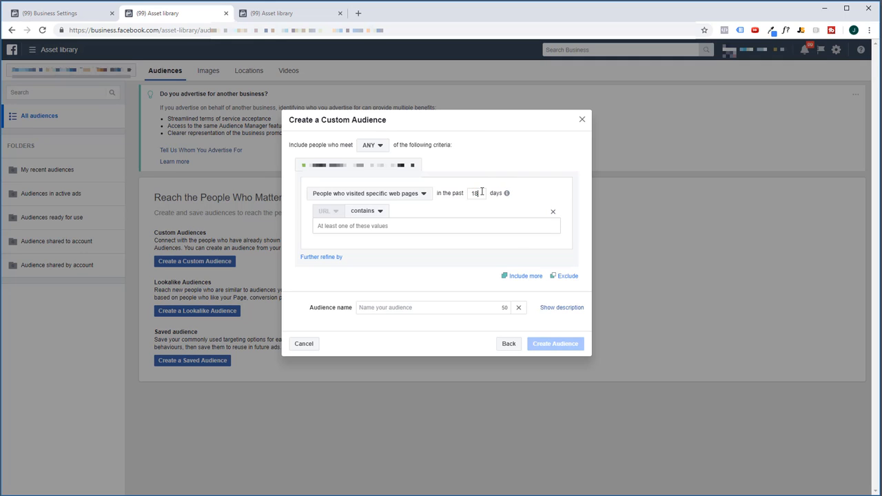
type("0")
- Limit the visited pages to URLs containing "invisalign"
left_click(380, 227)
type("invisalin")
type("ign")
- Change the audience criterion to the CompleteRegistration event
left_click(399, 193)
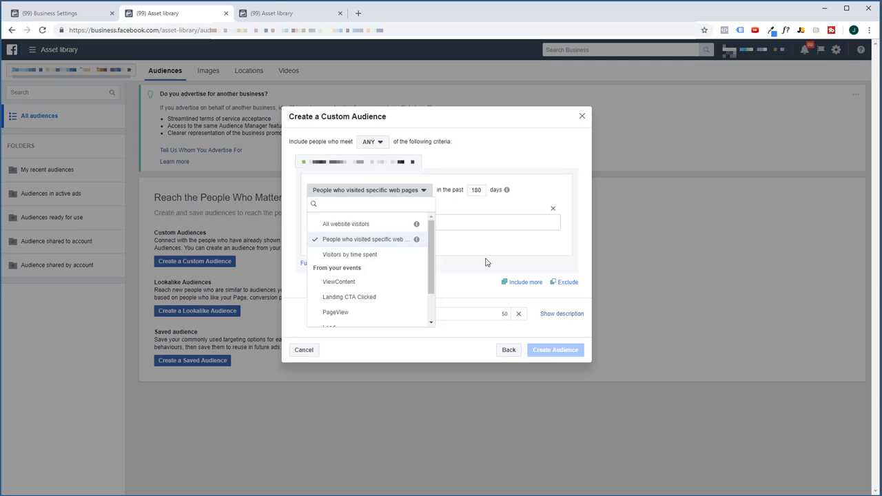
left_click_drag(434, 261, 437, 299)
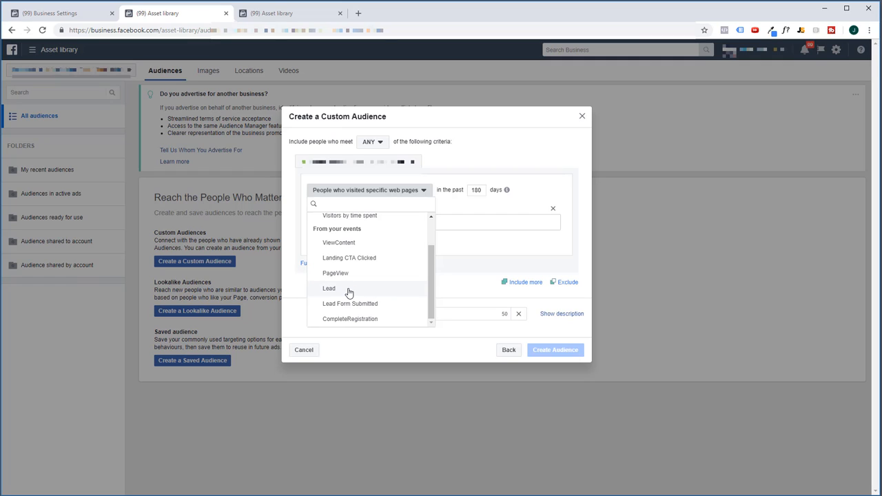
left_click(364, 320)
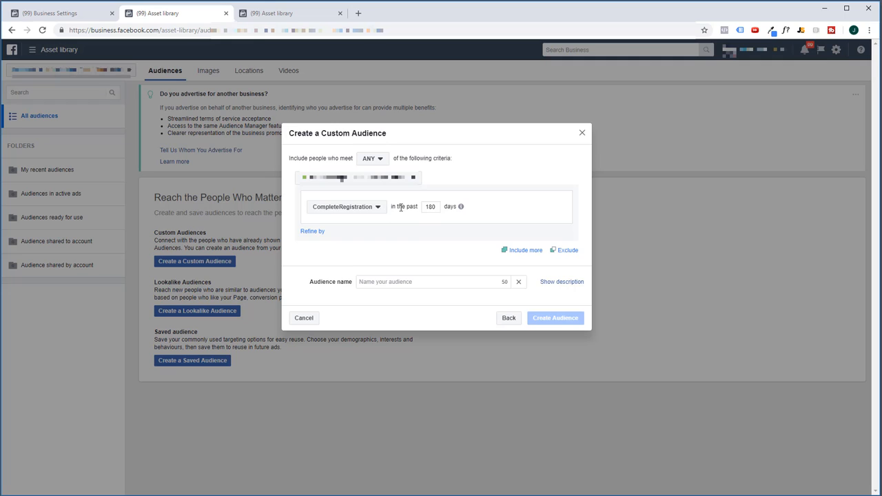